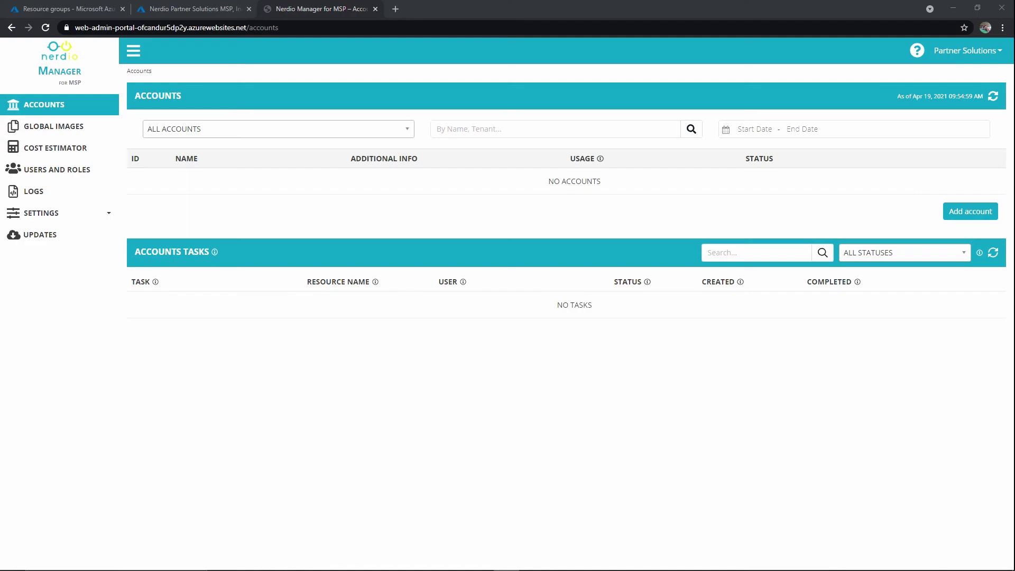
- Start the Add Account wizard from the Accounts page to link a customer's Azure AD tenant
{"action": "left_click", "coordinate": [970, 211]}
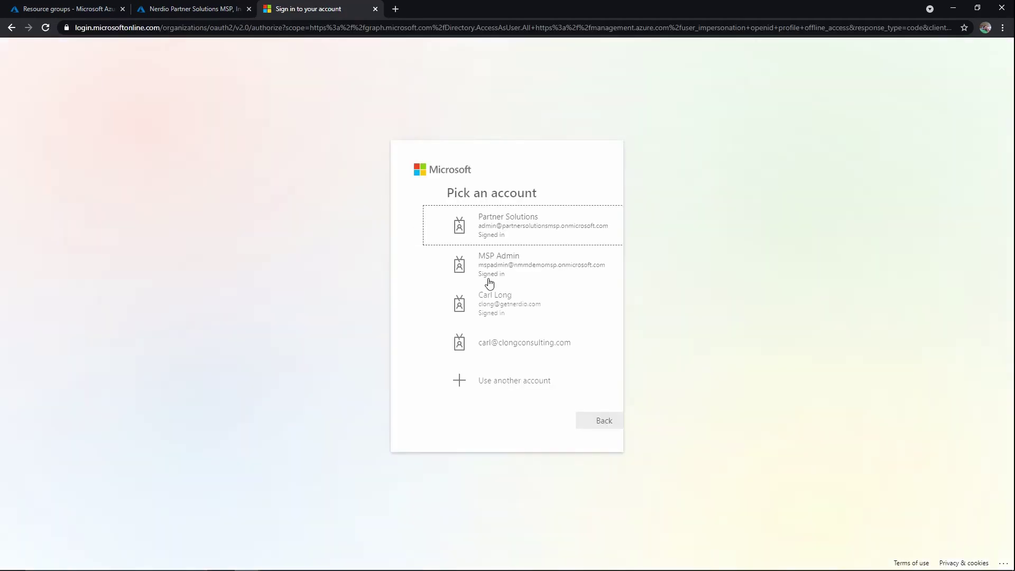
- Sign in to Microsoft with the customer tenant admin's e-mail using another account
{"action": "left_click", "coordinate": [514, 380]}
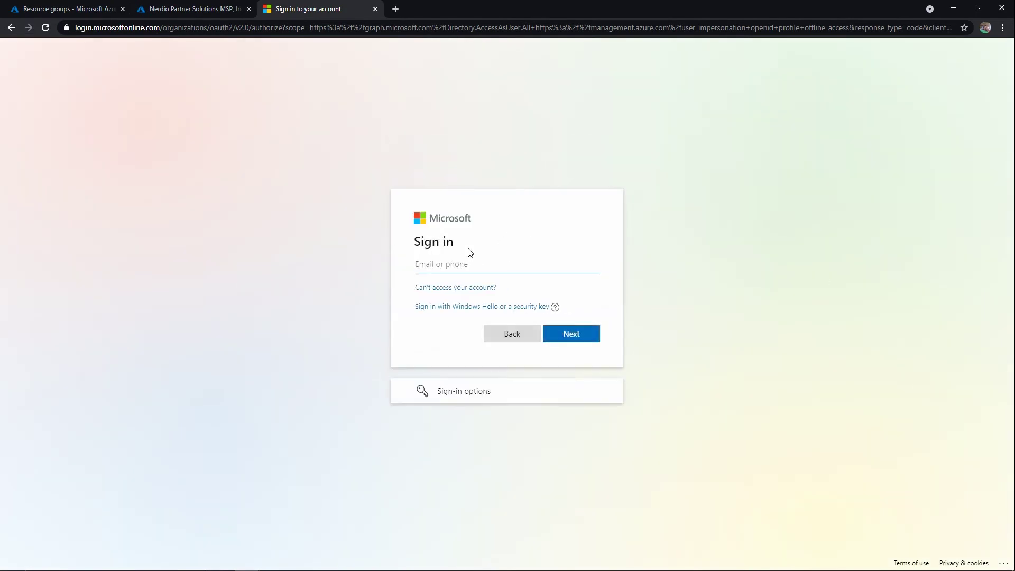
{"action": "key", "text": "ctrl+v"}
{"action": "left_click", "coordinate": [584, 335]}
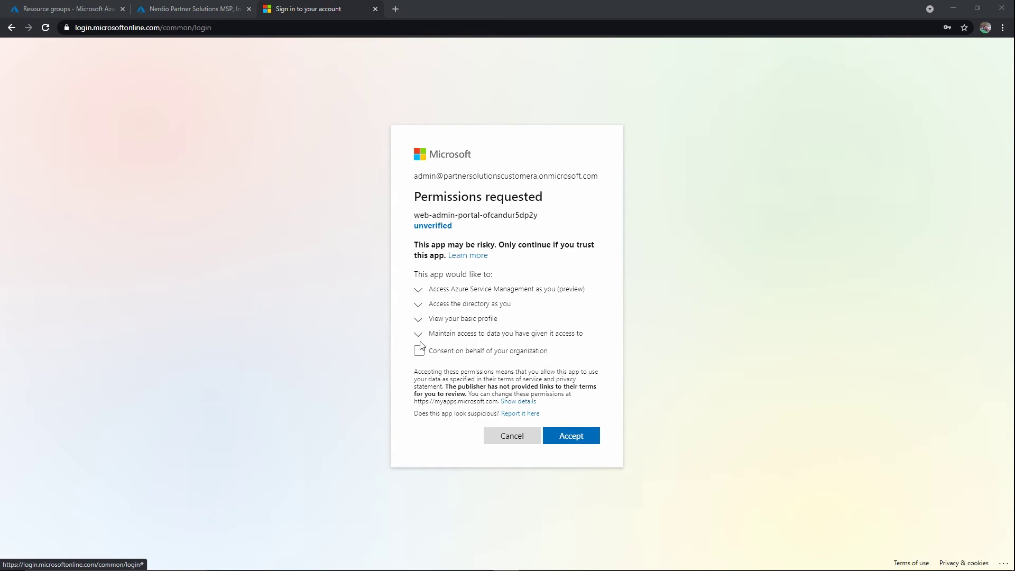
- Consent on behalf of the whole organization and accept the requested permissions
{"action": "left_click", "coordinate": [418, 351]}
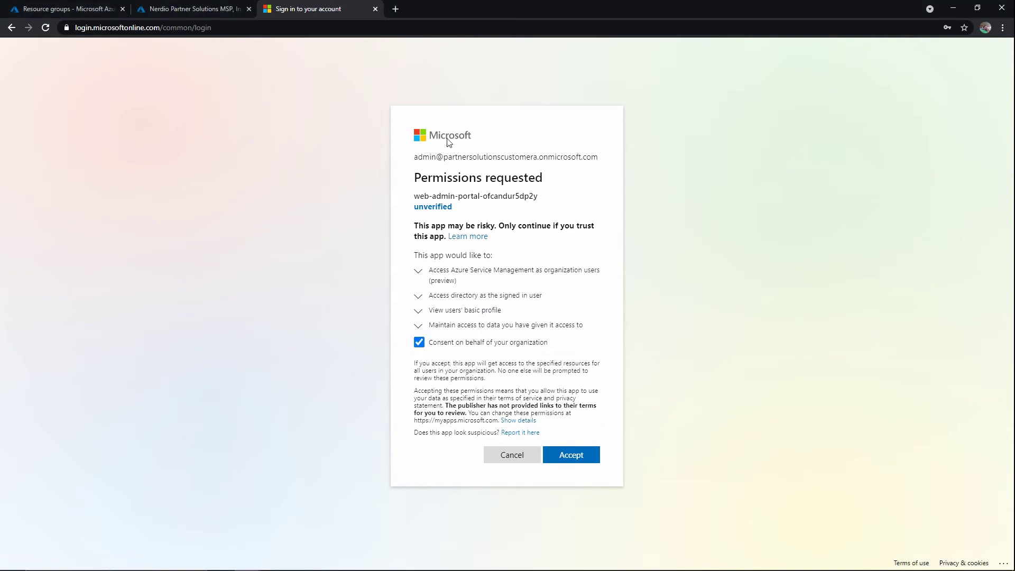
{"action": "left_click_drag", "start_coordinate": [443, 156], "coordinate": [538, 157]}
{"action": "left_click", "coordinate": [525, 156]}
{"action": "left_click", "coordinate": [533, 156]}
{"action": "left_click", "coordinate": [589, 455]}
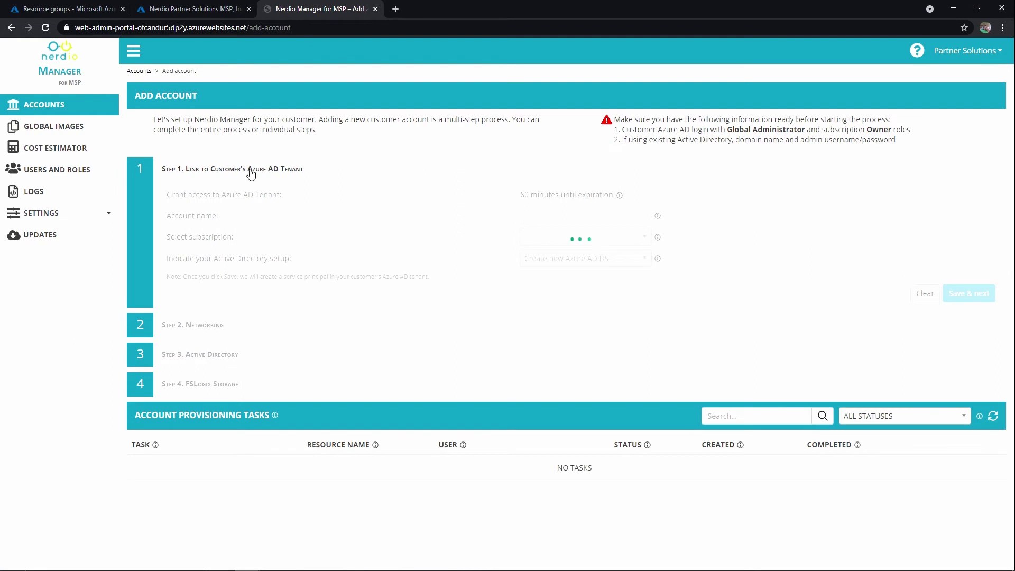
- Name the account Nerdio Partner Solutions CustomerA, pick the Microsoft Azure subscription, and save Step 1
{"action": "left_click", "coordinate": [570, 216]}
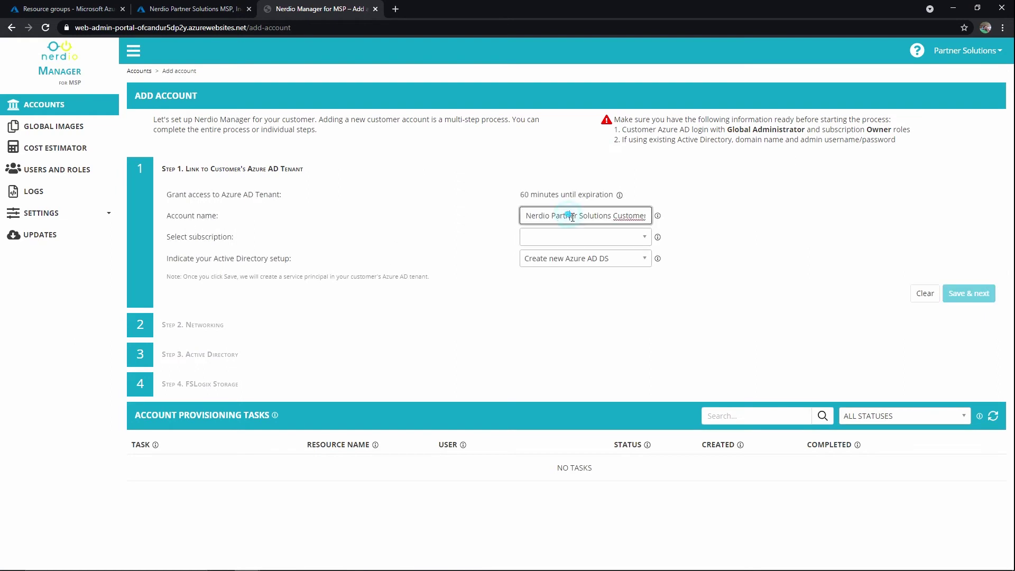
{"action": "type", "text": "A"}
{"action": "key", "text": "Home"}
{"action": "key", "text": "End"}
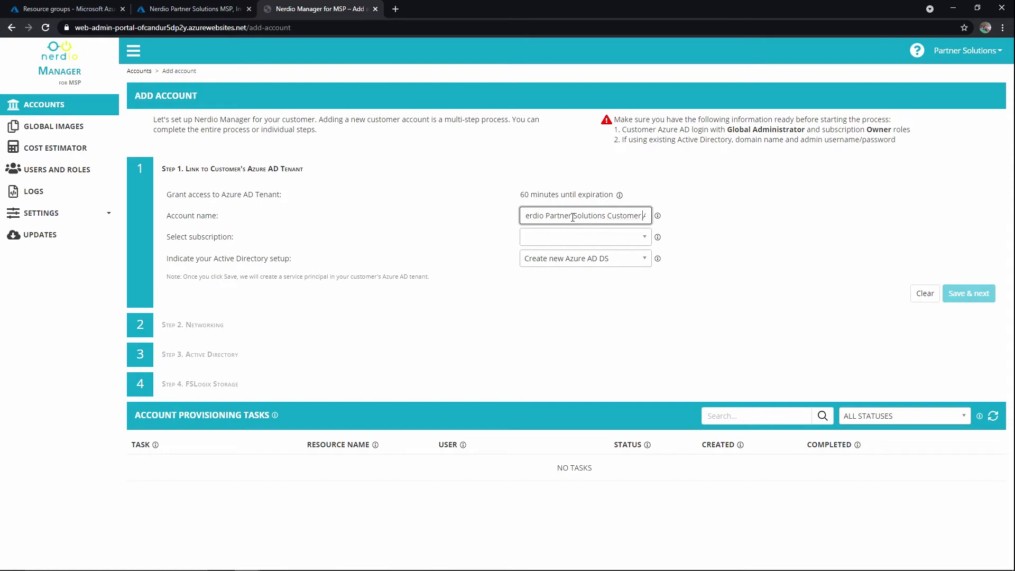
{"action": "left_click", "coordinate": [597, 242]}
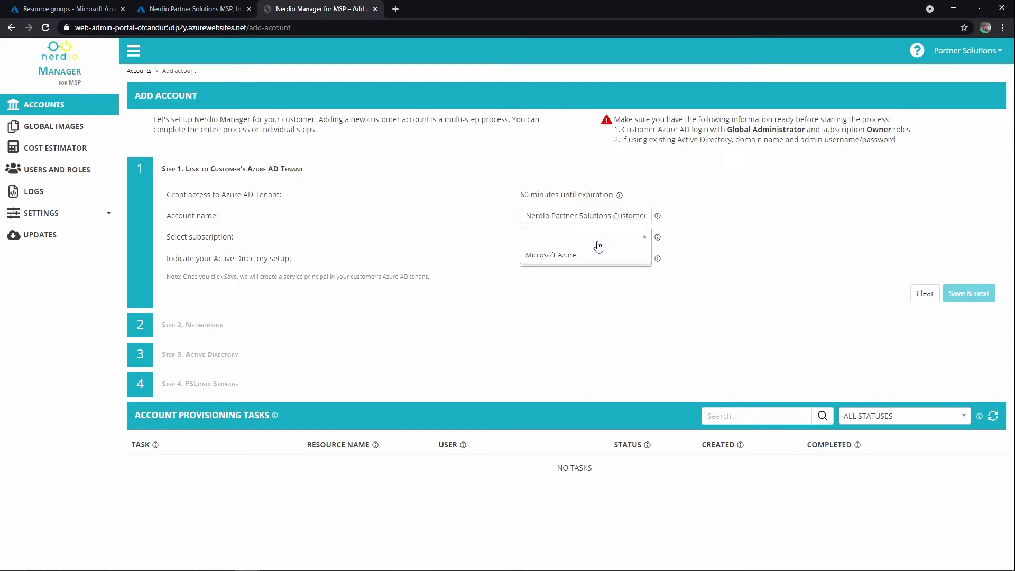
{"action": "left_click", "coordinate": [562, 256]}
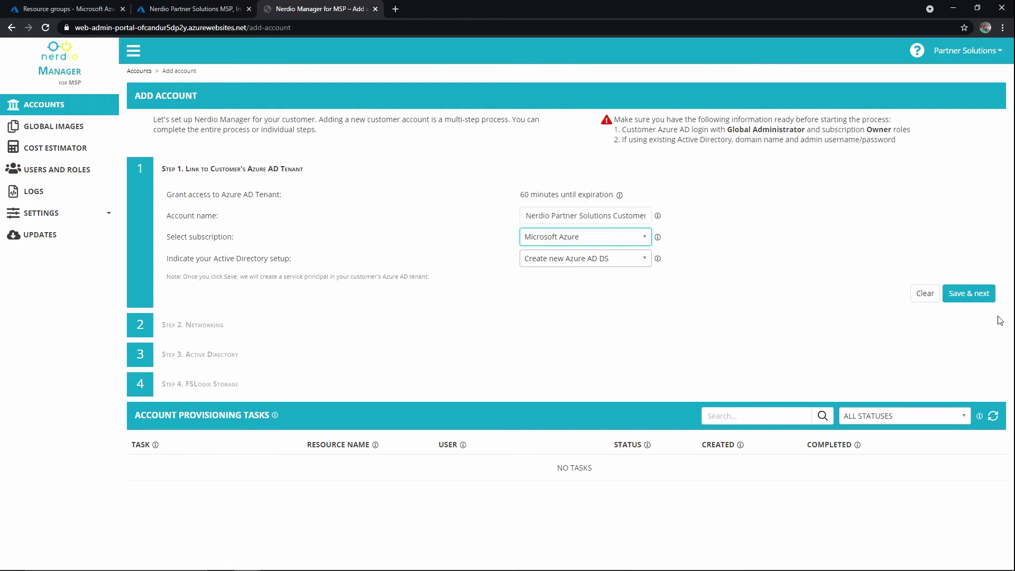
{"action": "left_click", "coordinate": [961, 294]}
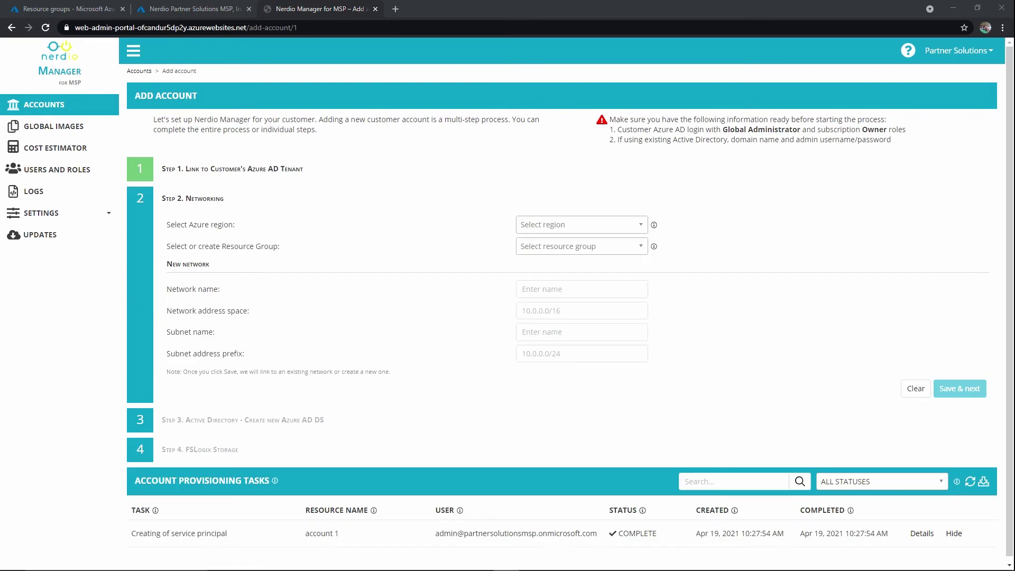
{"action": "left_click_drag", "start_coordinate": [136, 534], "coordinate": [260, 535]}
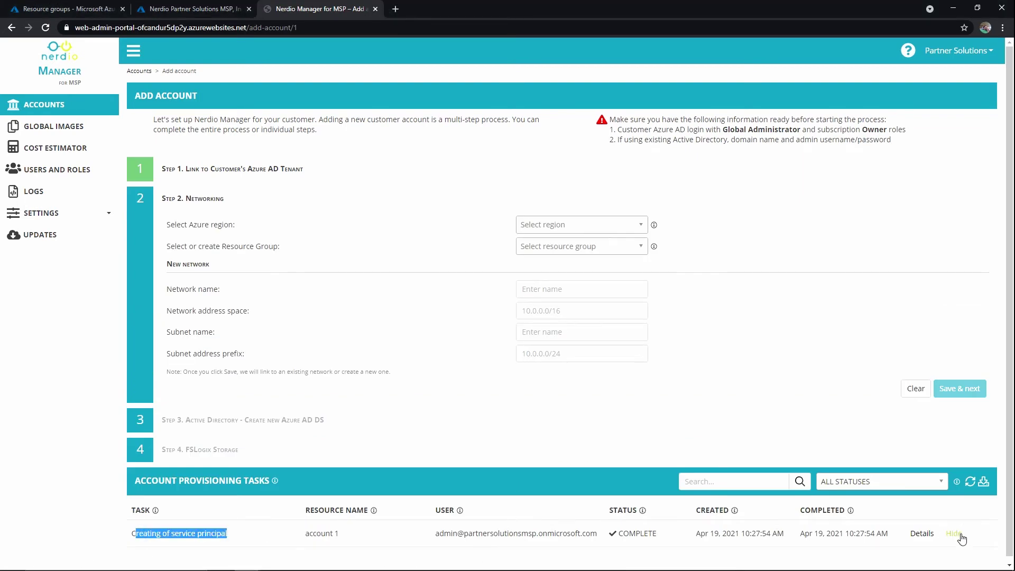
{"action": "left_click", "coordinate": [921, 533]}
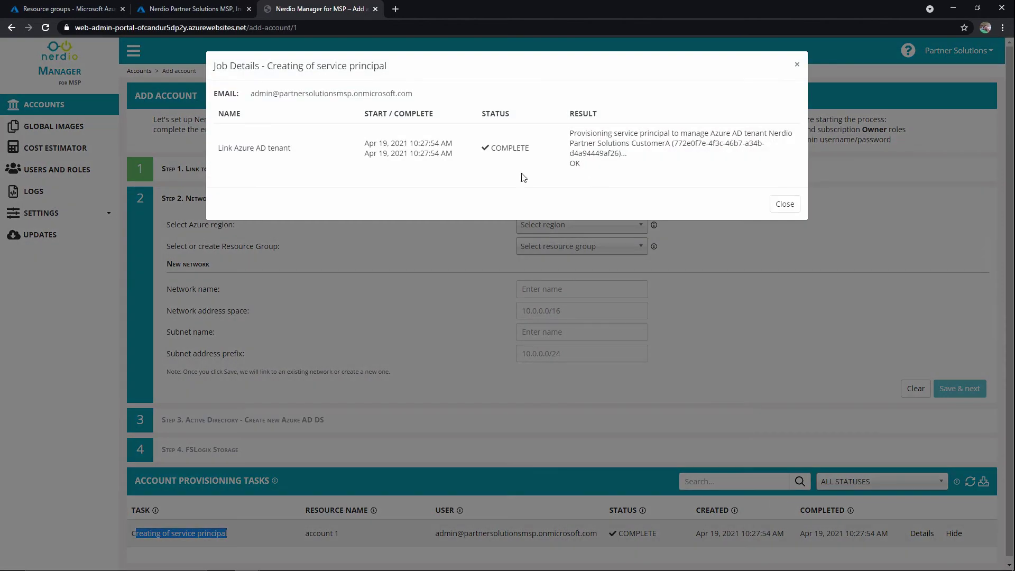
{"action": "left_click", "coordinate": [790, 204]}
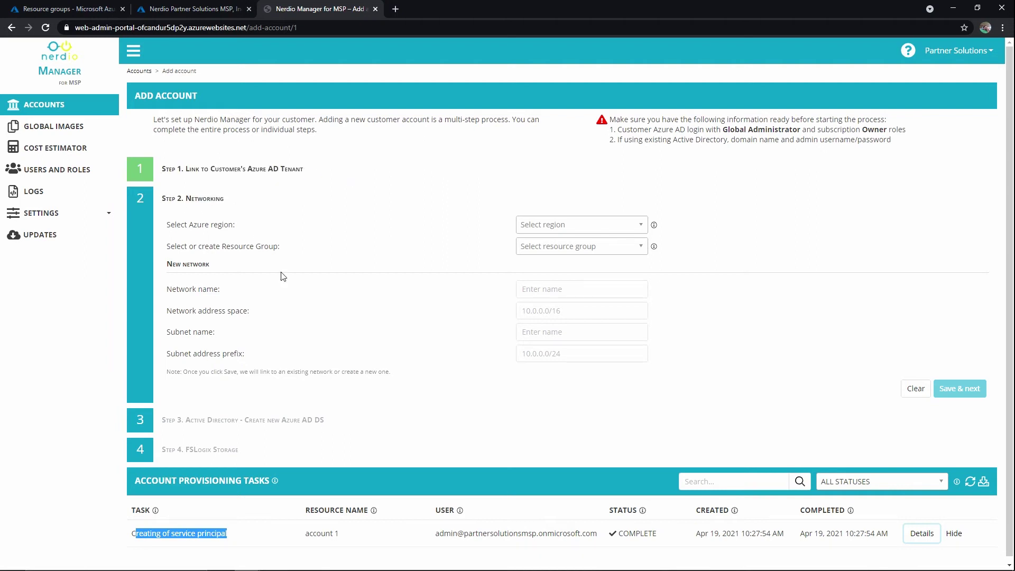
- Place networking in West US with a new resource group NMMMSPCLIENTA
{"action": "left_click", "coordinate": [594, 227]}
{"action": "left_click", "coordinate": [534, 324]}
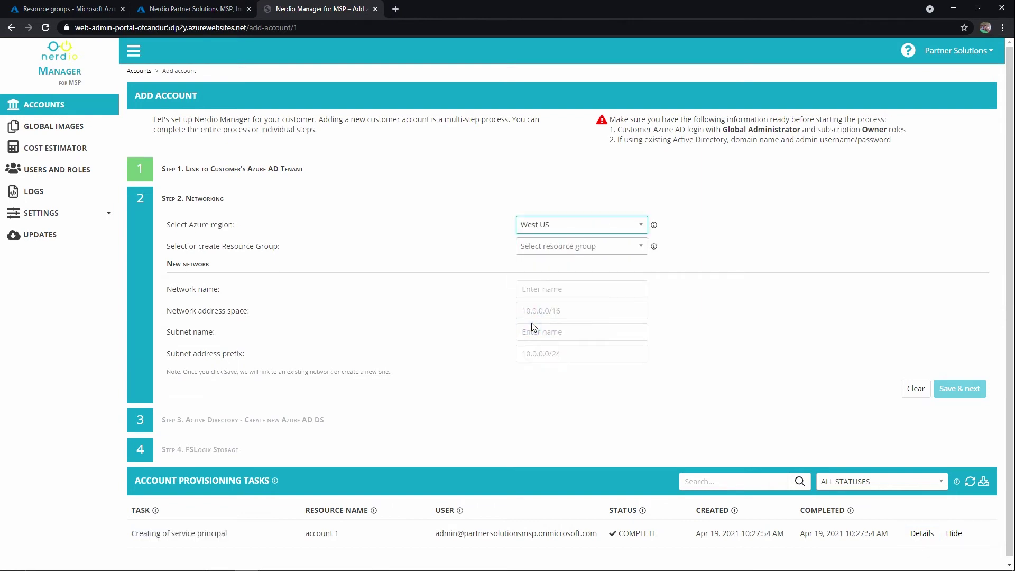
{"action": "left_click", "coordinate": [573, 257]}
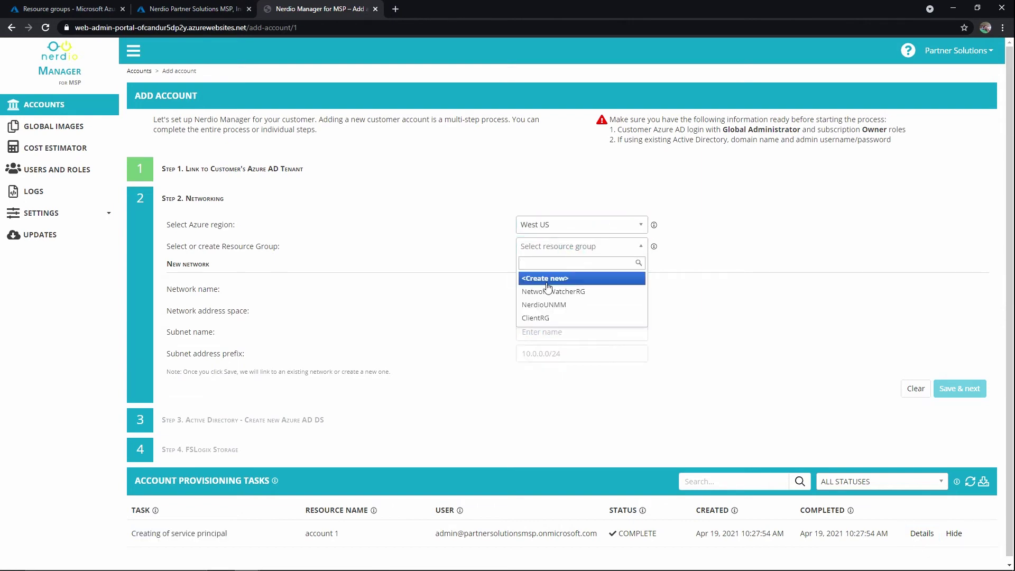
{"action": "left_click", "coordinate": [547, 284]}
{"action": "left_click", "coordinate": [545, 288]}
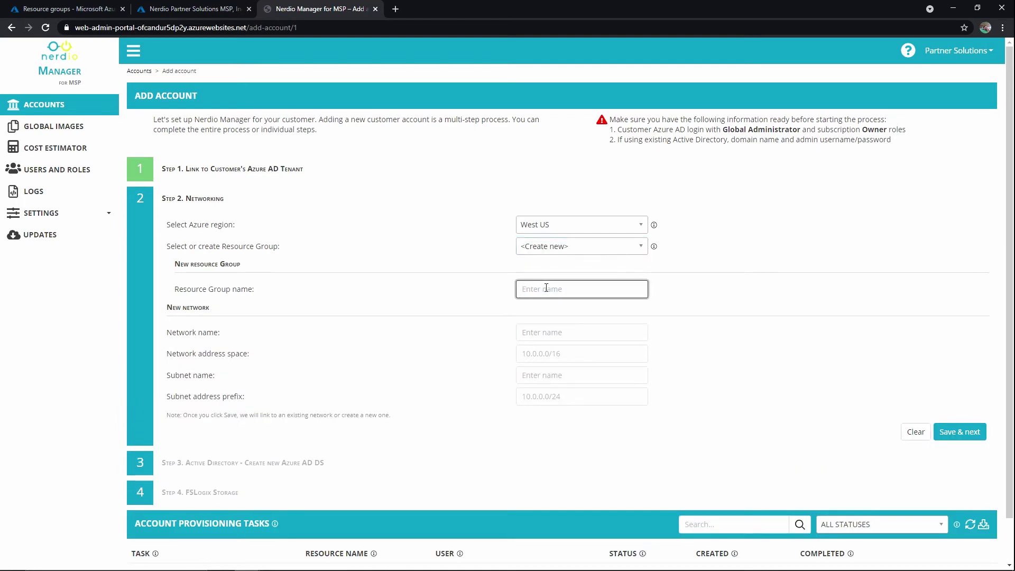
{"action": "type", "text": "NMMMSPCLIENTA"}
- Define network clientavnet 10.0.0.0/16 with subnet ClientALan 10.0.0.0/24 and save the networking step
{"action": "left_click", "coordinate": [539, 331]}
{"action": "type", "text": "clienta"}
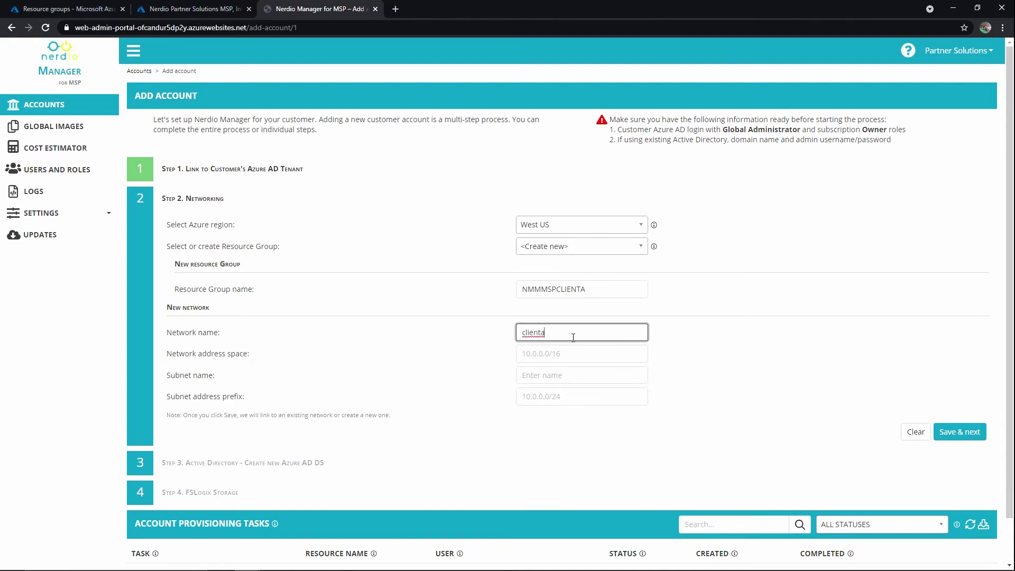
{"action": "type", "text": "vnet"}
{"action": "left_click", "coordinate": [568, 358]}
{"action": "type", "text": "10.00"}
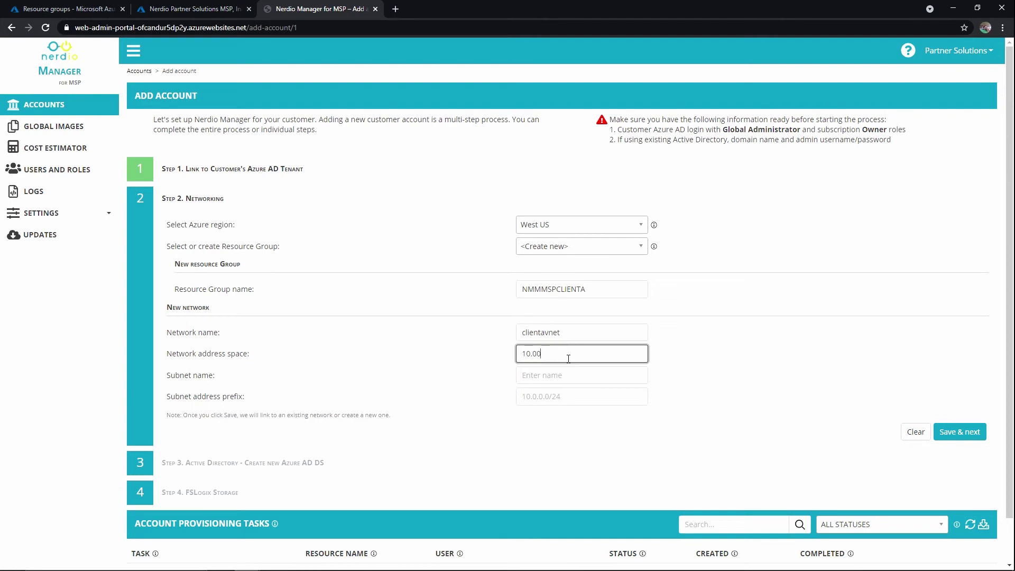
{"action": "type", "text": "0"}
{"action": "type", "text": "0.0"}
{"action": "type", "text": "/16"}
{"action": "key", "text": "Tab"}
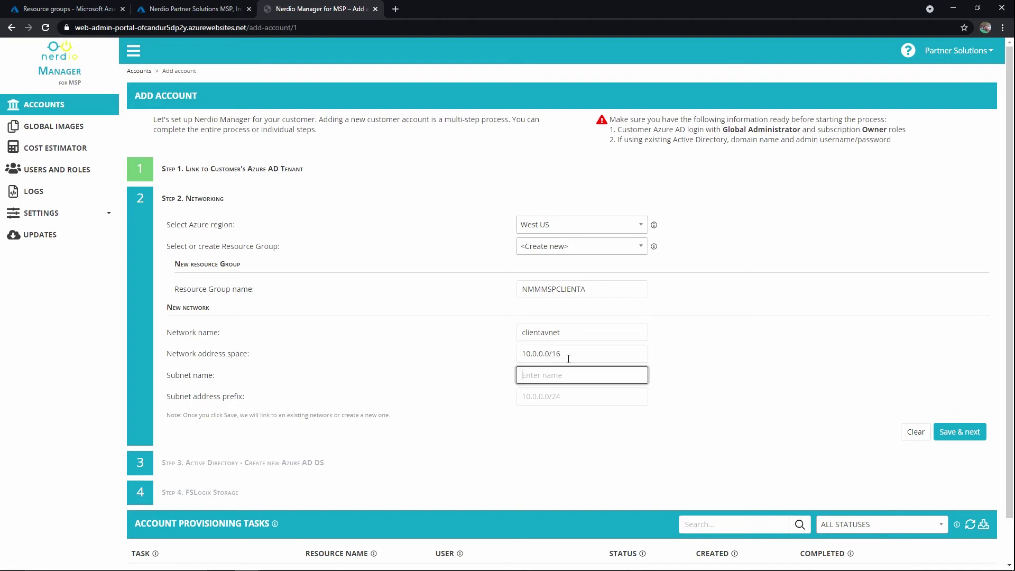
{"action": "type", "text": "ClientALan"}
{"action": "key", "text": "Tab"}
{"action": "type", "text": "10.0"}
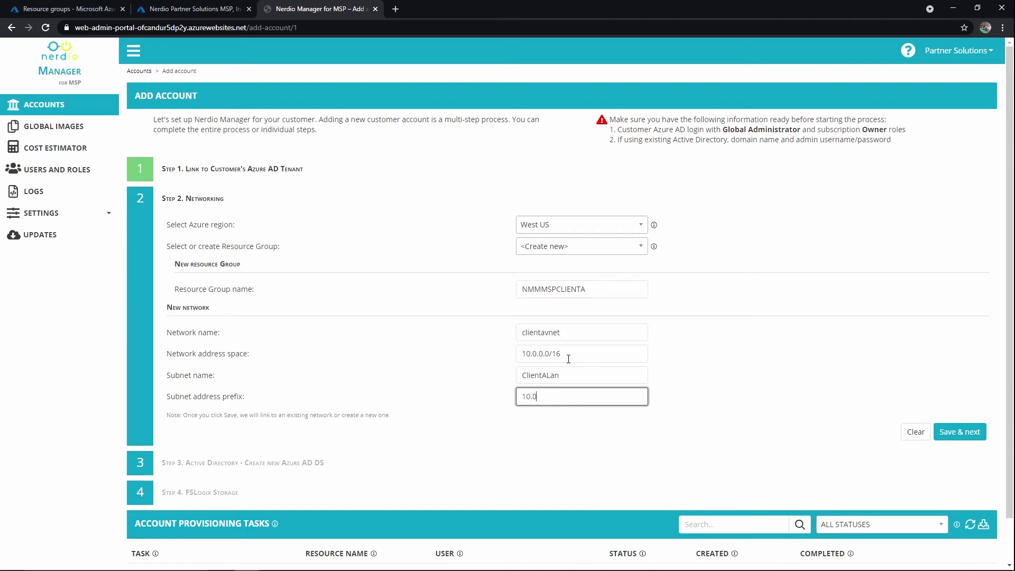
{"action": "type", "text": ".0.0/24"}
{"action": "left_click", "coordinate": [955, 443]}
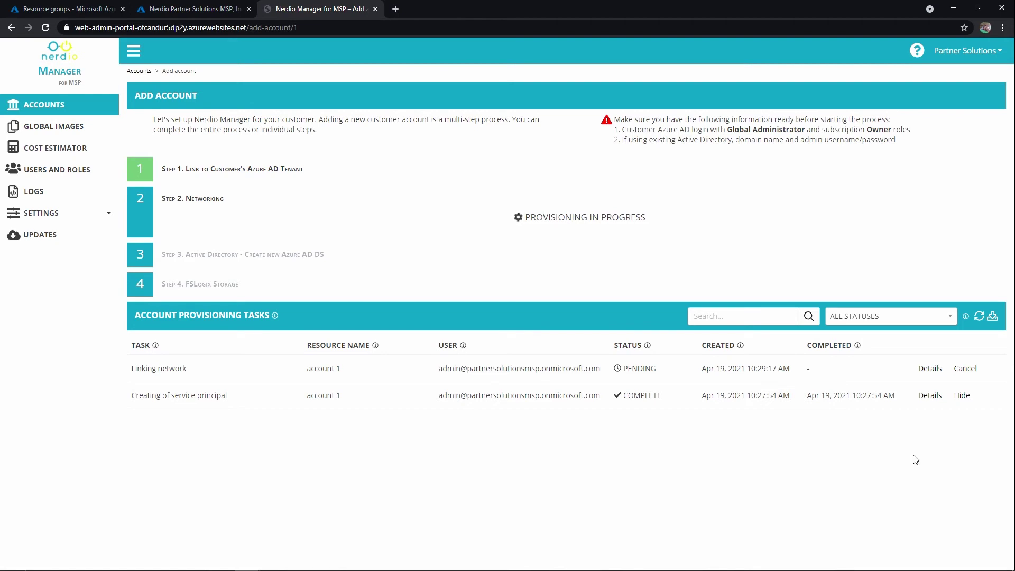
- Keep the Linking network task running and follow its job details until it completes
{"action": "left_click", "coordinate": [939, 372]}
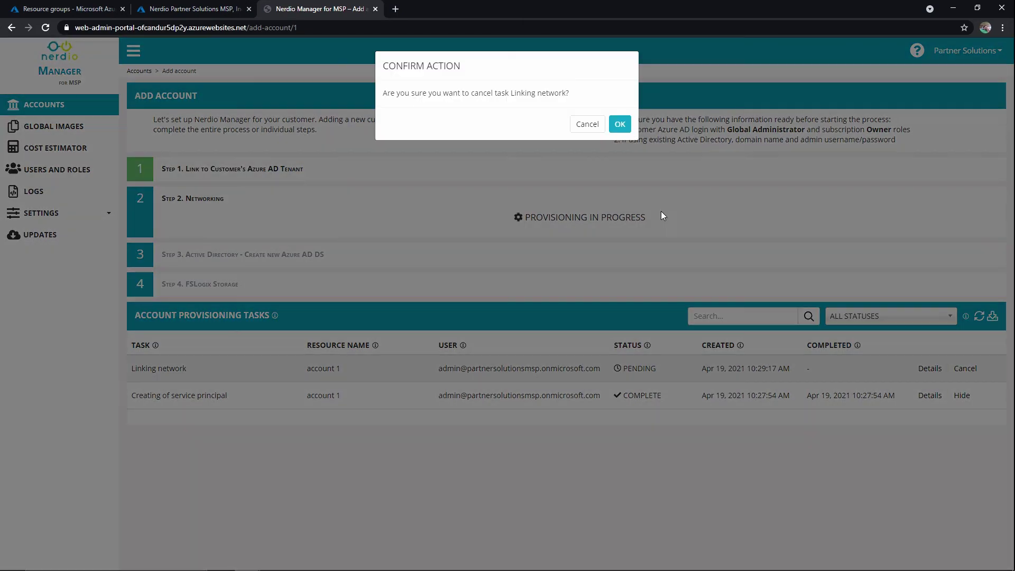
{"action": "left_click", "coordinate": [591, 127]}
{"action": "left_click", "coordinate": [929, 370]}
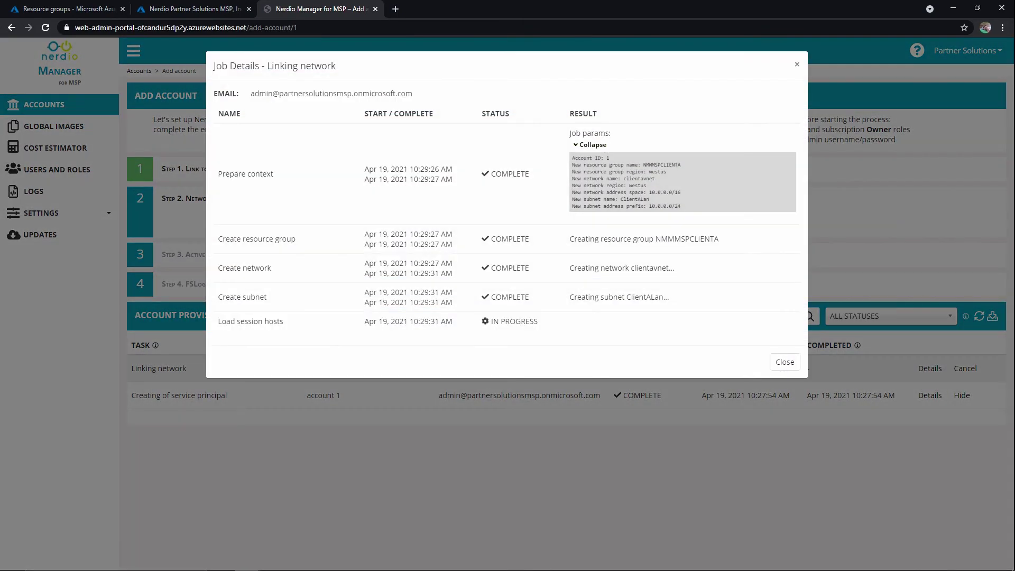
{"action": "scroll", "coordinate": [745, 365], "scroll_direction": "down", "scroll_amount": 2}
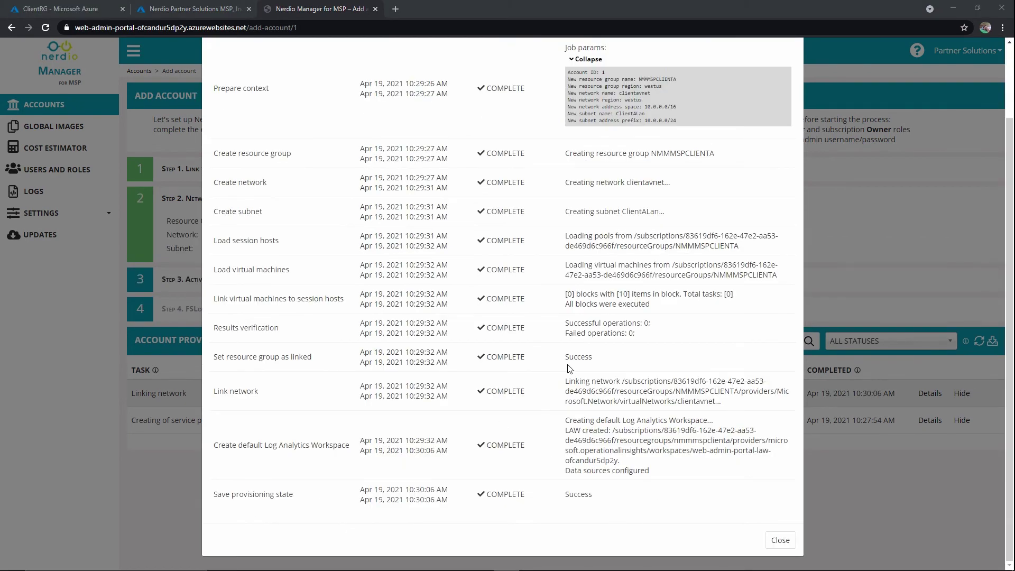
{"action": "left_click", "coordinate": [870, 219]}
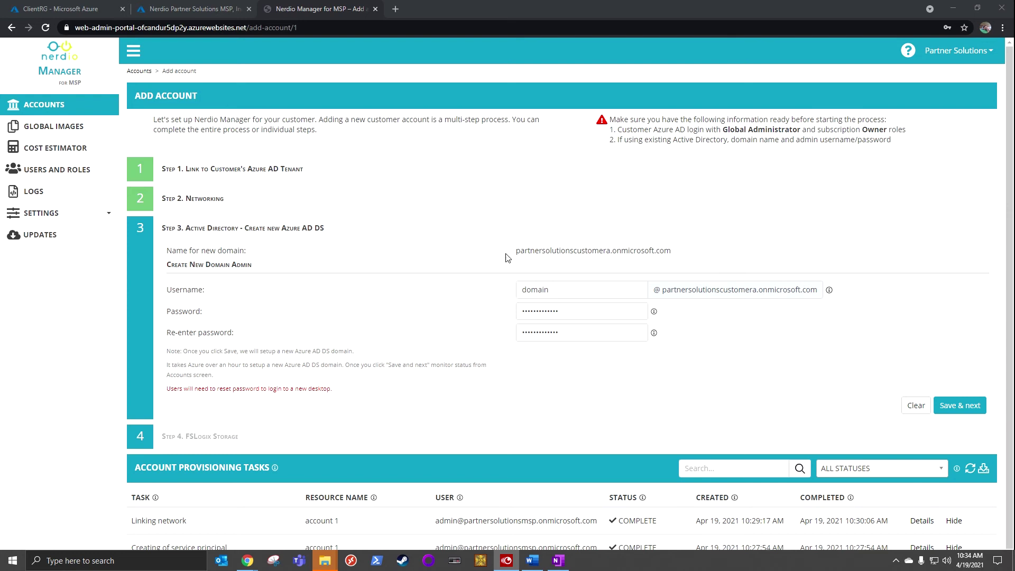
- Review the partnersolutionscustomera.onmicrosoft.com domain and admin username, then save Step 3 to create Azure AD DS
{"action": "left_click_drag", "start_coordinate": [516, 251], "coordinate": [720, 259]}
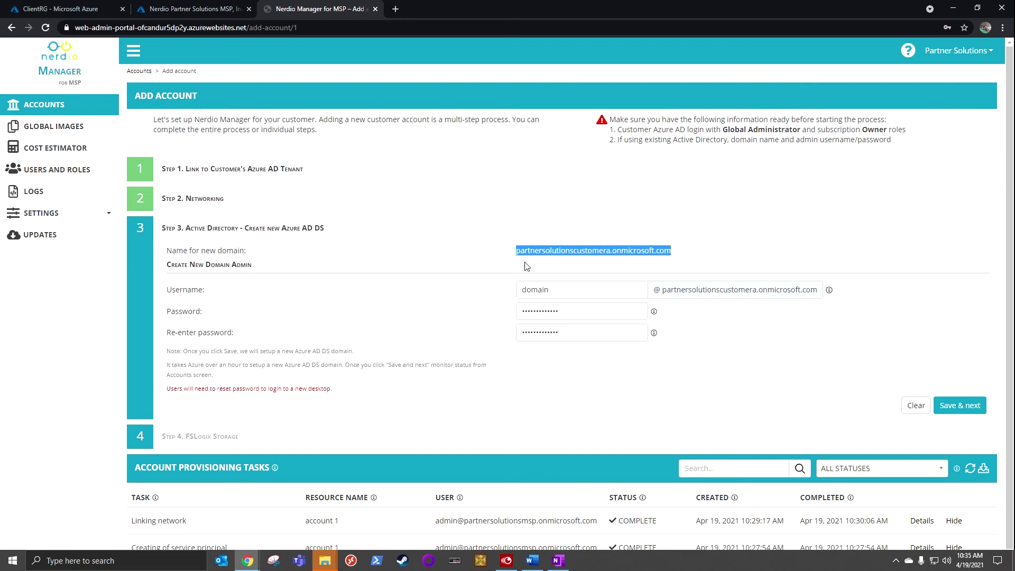
{"action": "left_click", "coordinate": [564, 257]}
{"action": "left_click_drag", "start_coordinate": [591, 251], "coordinate": [530, 252]}
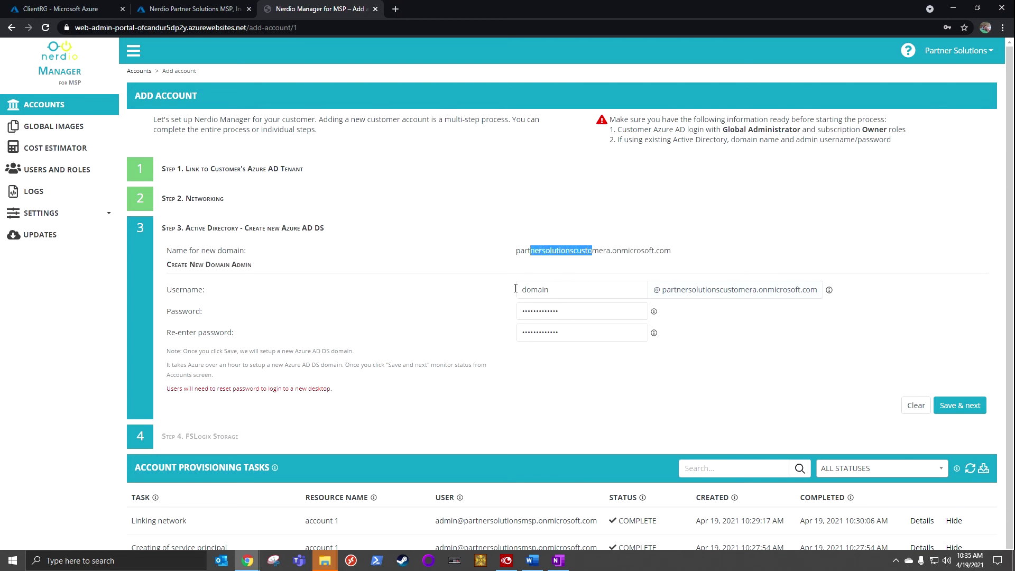
{"action": "double_click", "coordinate": [526, 289]}
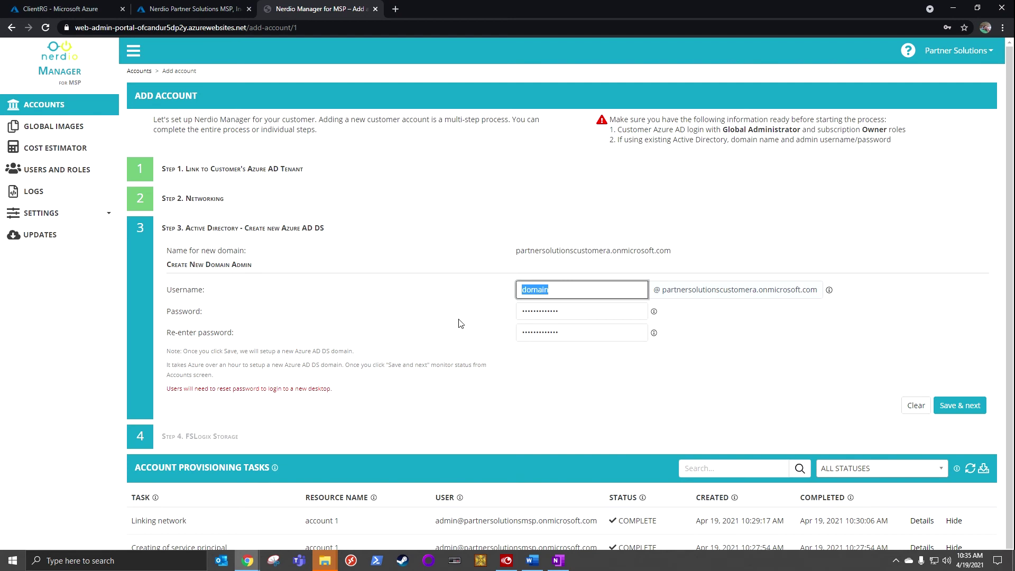
{"action": "left_click", "coordinate": [960, 406]}
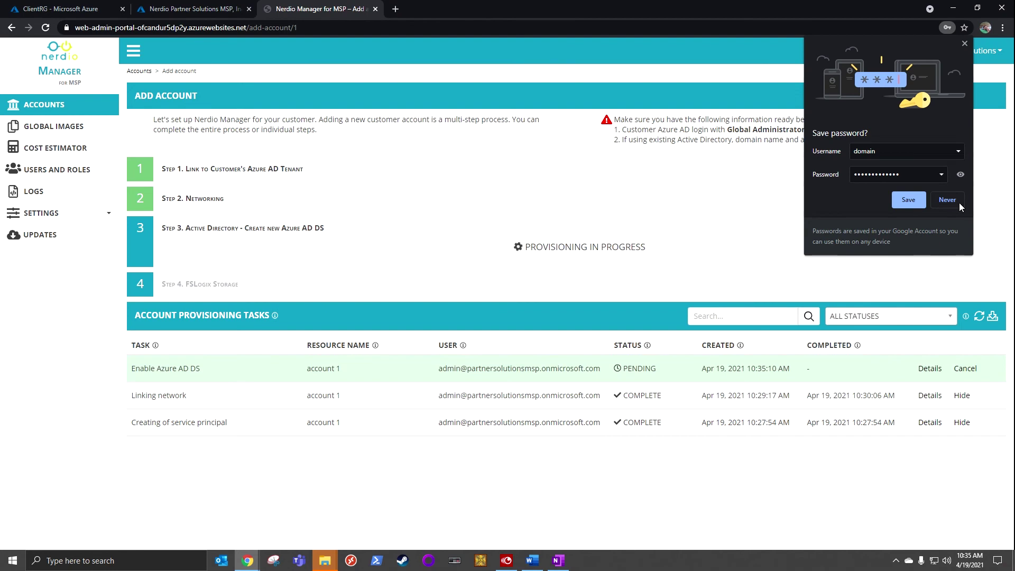
- Decline Chrome's password save and follow the Enable Azure AD DS job details to completion
{"action": "left_click", "coordinate": [946, 200]}
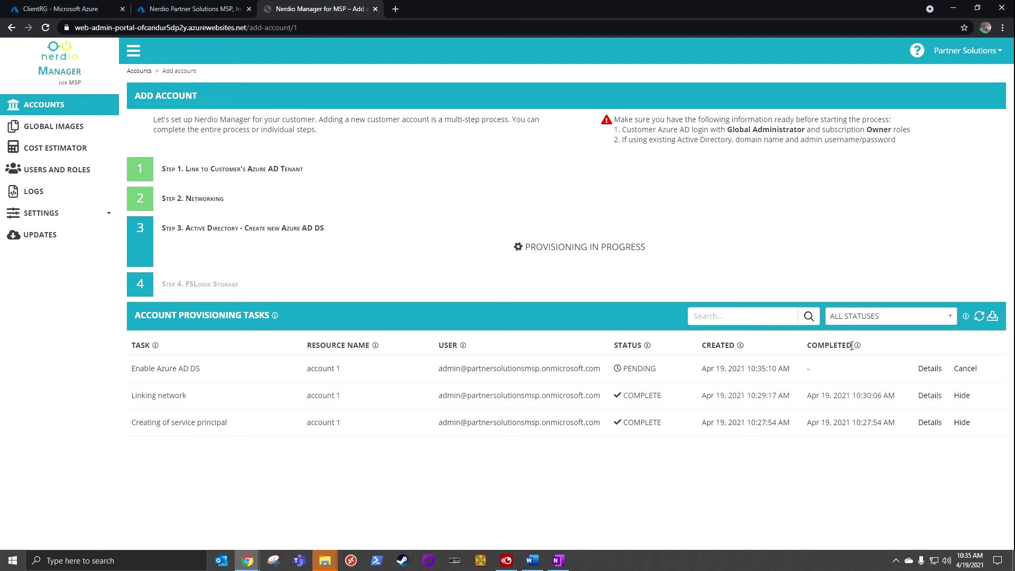
{"action": "left_click", "coordinate": [930, 368]}
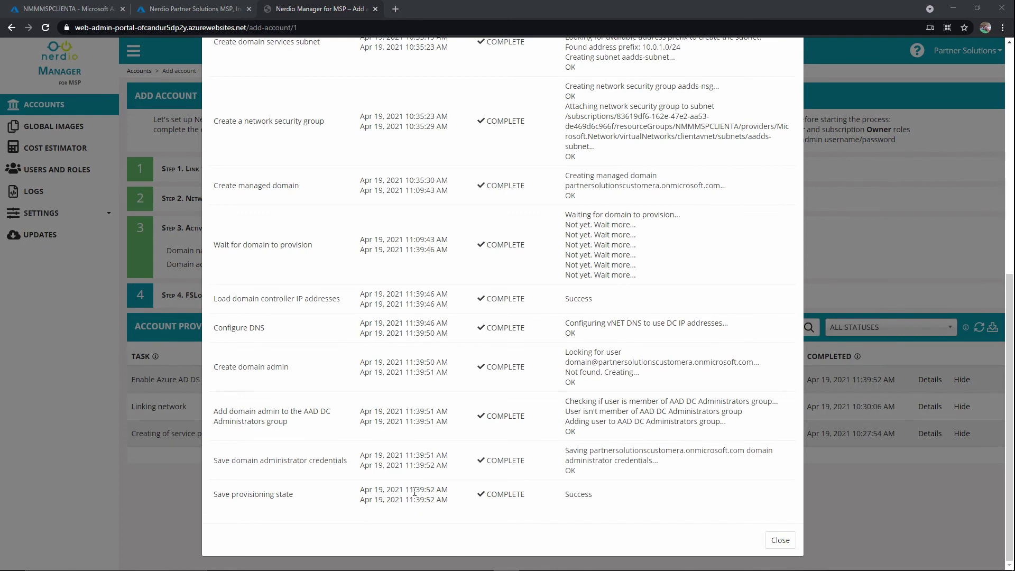
{"action": "scroll", "coordinate": [436, 476], "scroll_direction": "up", "scroll_amount": 10}
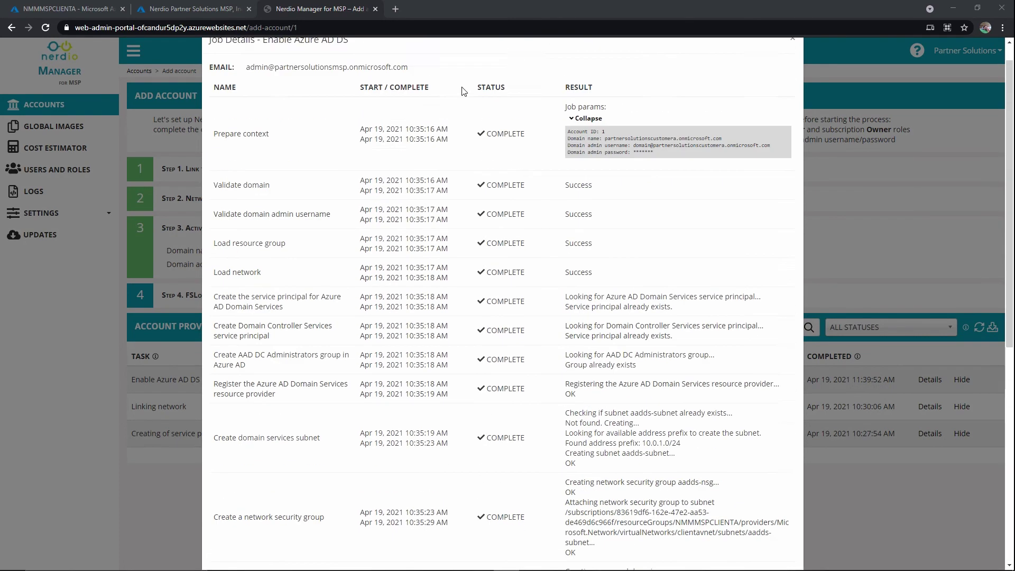
{"action": "scroll", "coordinate": [536, 243], "scroll_direction": "down", "scroll_amount": 4}
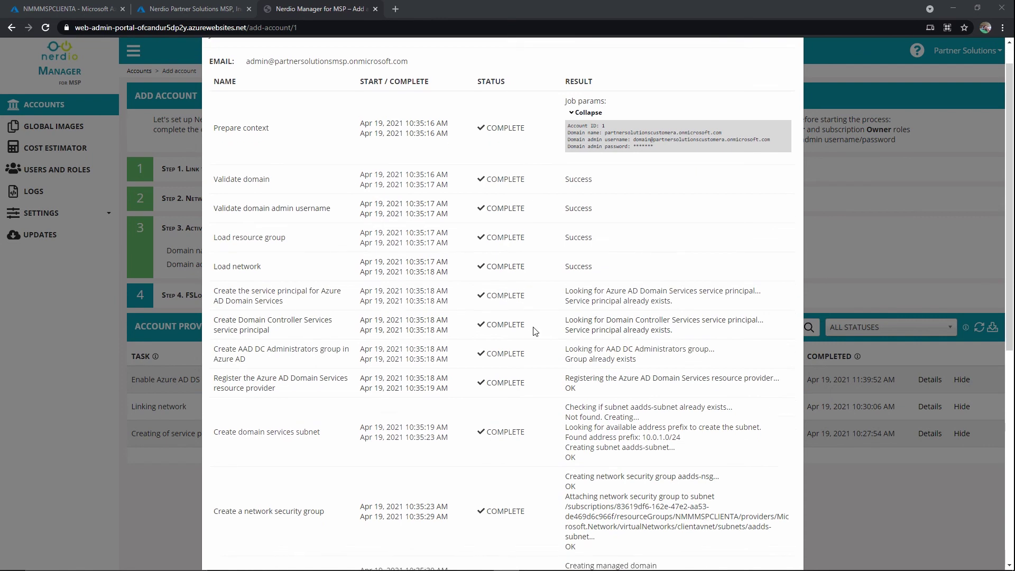
{"action": "scroll", "coordinate": [546, 363], "scroll_direction": "down", "scroll_amount": 4}
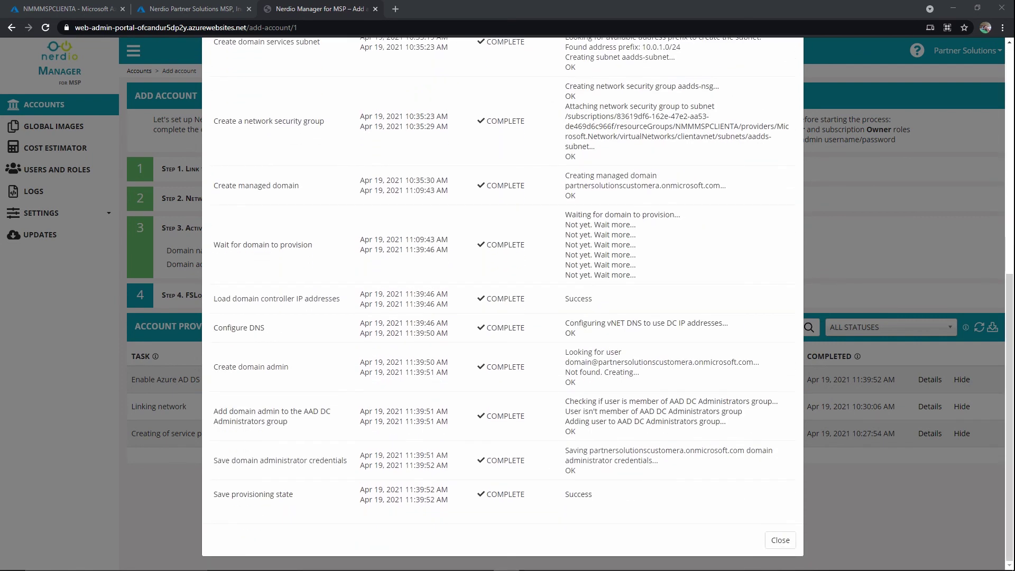
{"action": "left_click", "coordinate": [831, 243]}
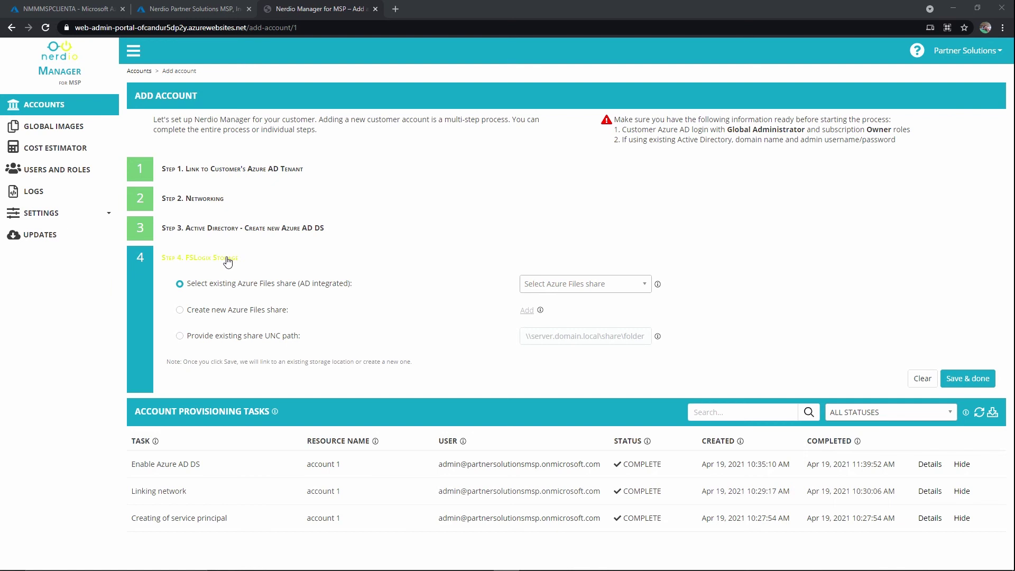
- Select Create new Azure Files share for FSLogix storage and bring up its creation form
{"action": "left_click", "coordinate": [217, 310]}
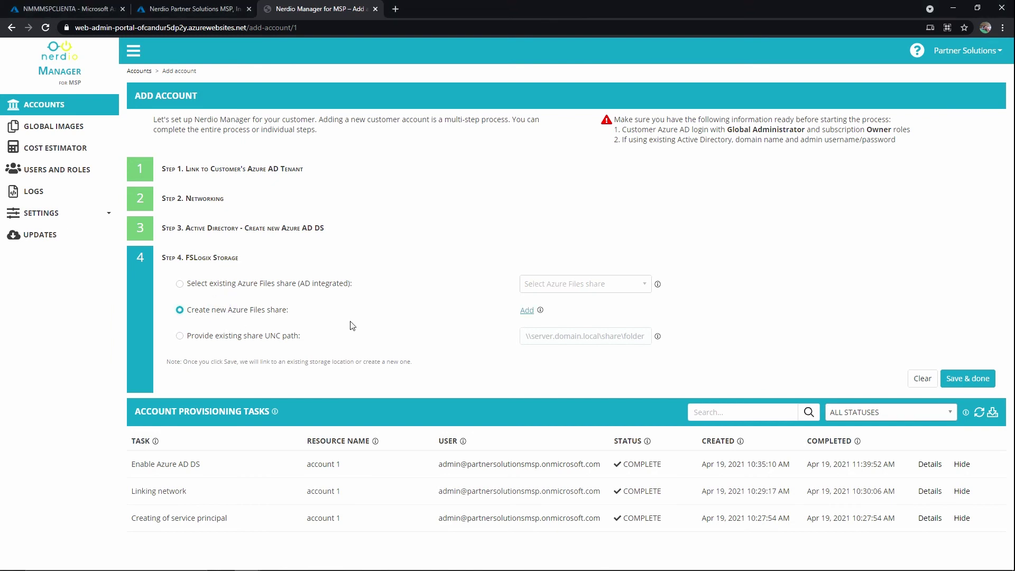
{"action": "left_click", "coordinate": [523, 312]}
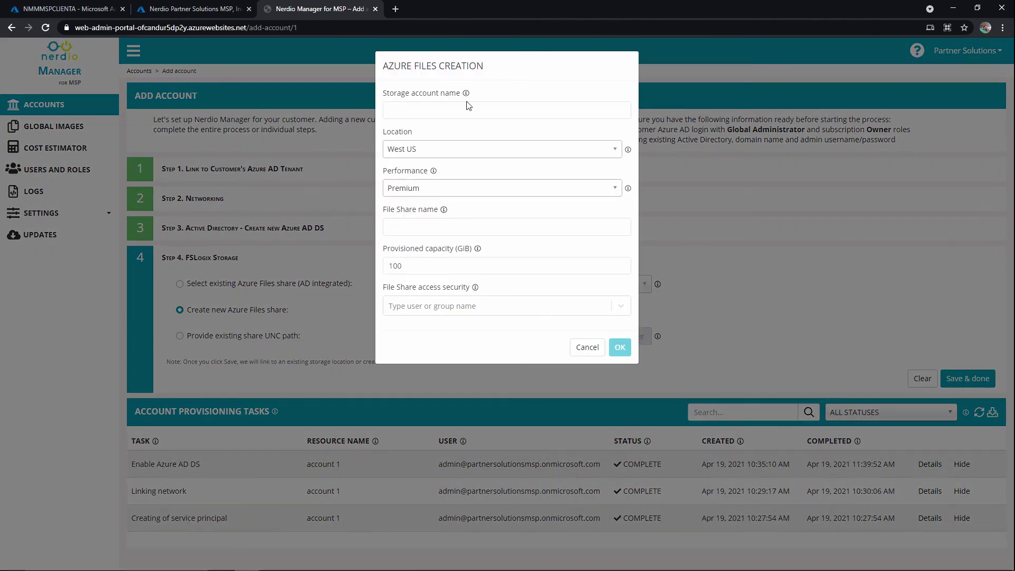
- Enter storage account name partnerssolnmmd and file share name fslogixstore
{"action": "left_click", "coordinate": [466, 93]}
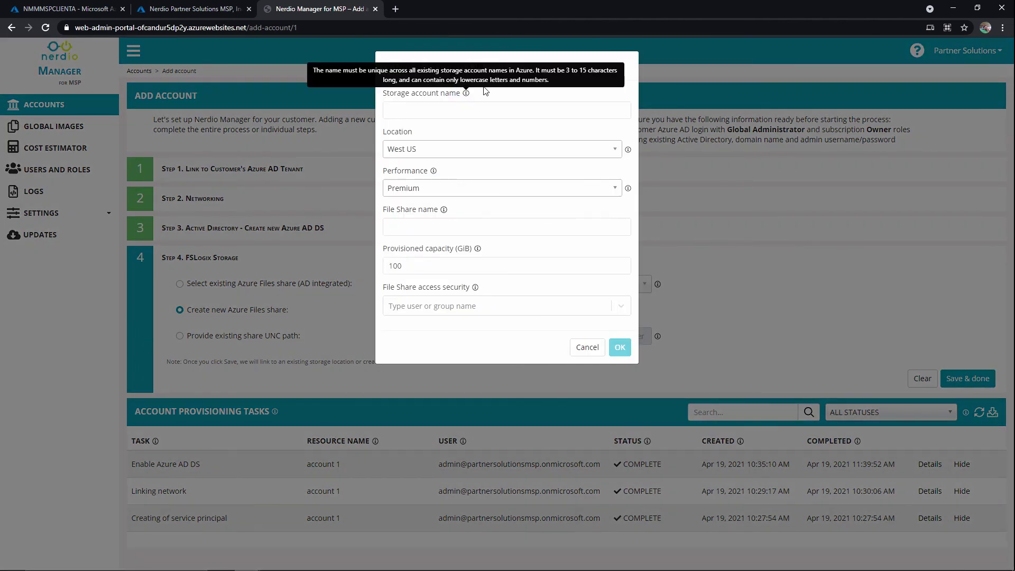
{"action": "left_click", "coordinate": [451, 108]}
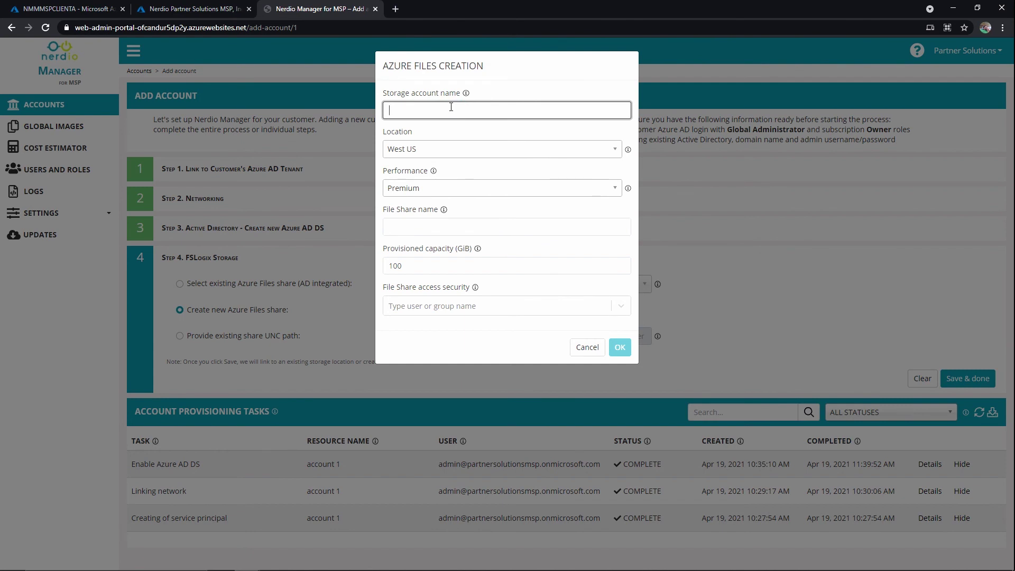
{"action": "type", "text": "partnerssolnmmd"}
{"action": "left_click", "coordinate": [430, 226]}
{"action": "type", "text": "fslogi"}
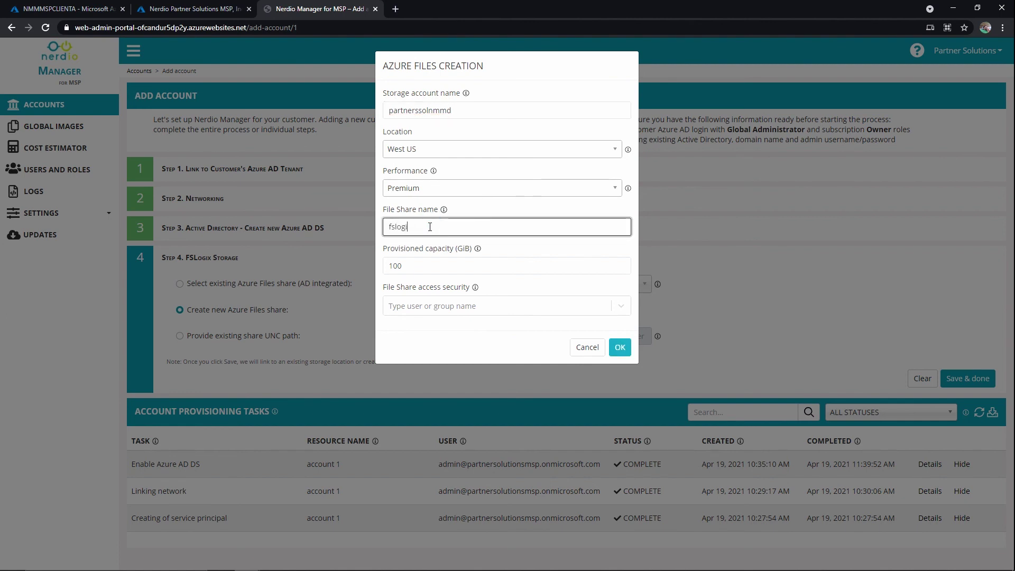
{"action": "type", "text": "xstore"}
- Check the customer directory's groups in the Azure portal for Azure_Files, then return to Nerdio
{"action": "key", "text": "ctrl+1"}
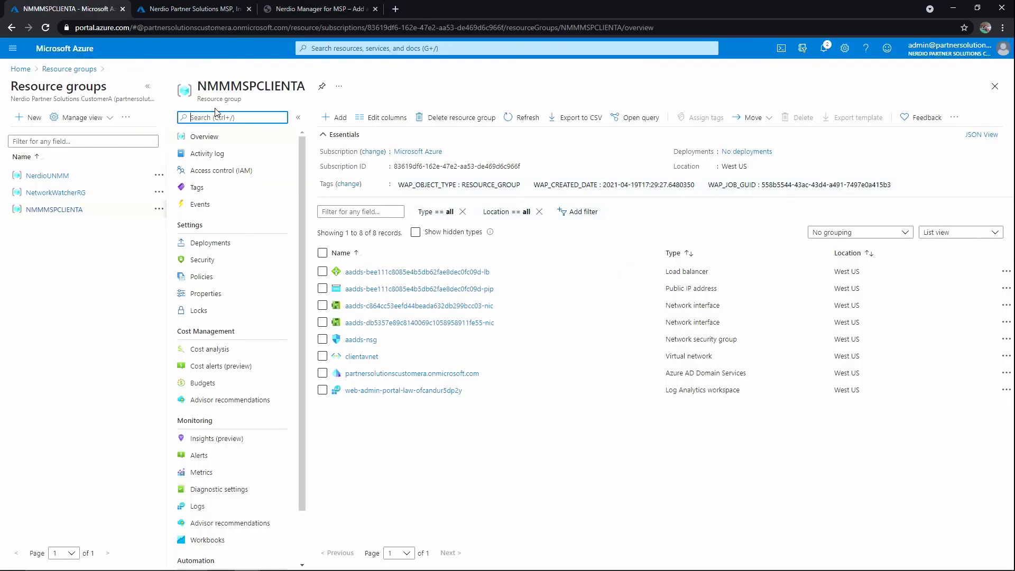
{"action": "left_click", "coordinate": [20, 69]}
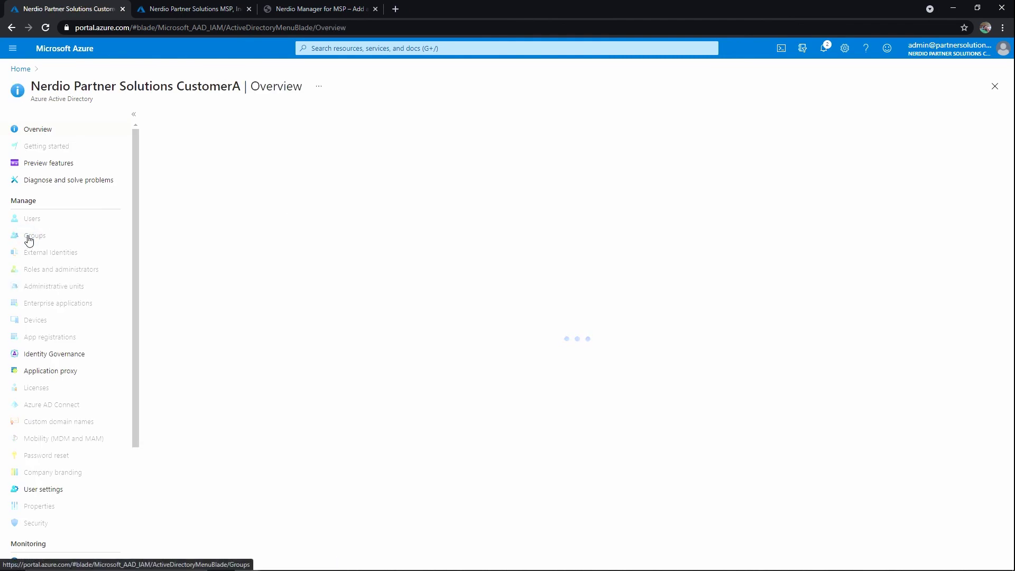
{"action": "left_click", "coordinate": [29, 240]}
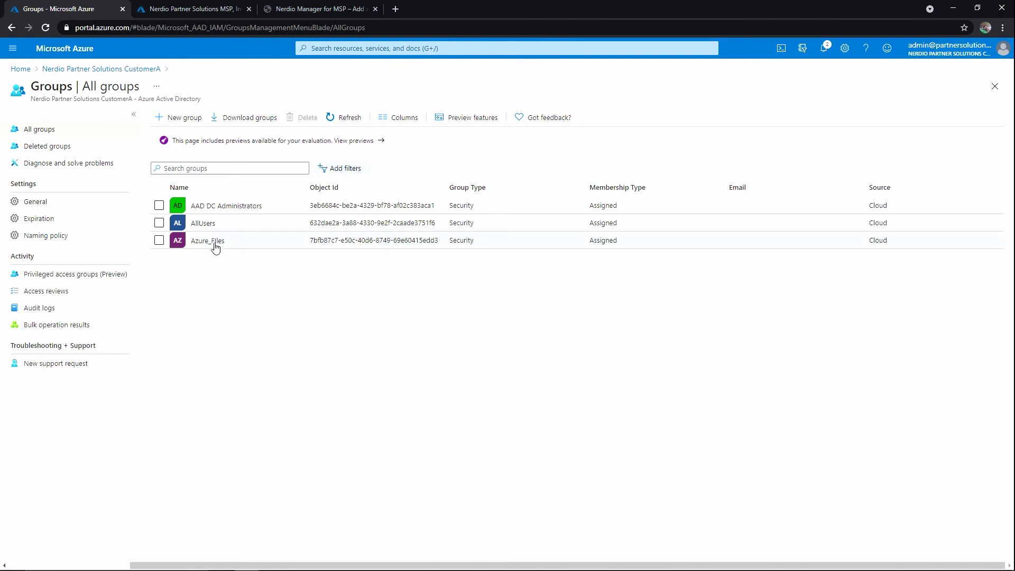
{"action": "left_click", "coordinate": [350, 8]}
- Give the Azure_Files group access to the fslogixstore file share
{"action": "left_click", "coordinate": [420, 310]}
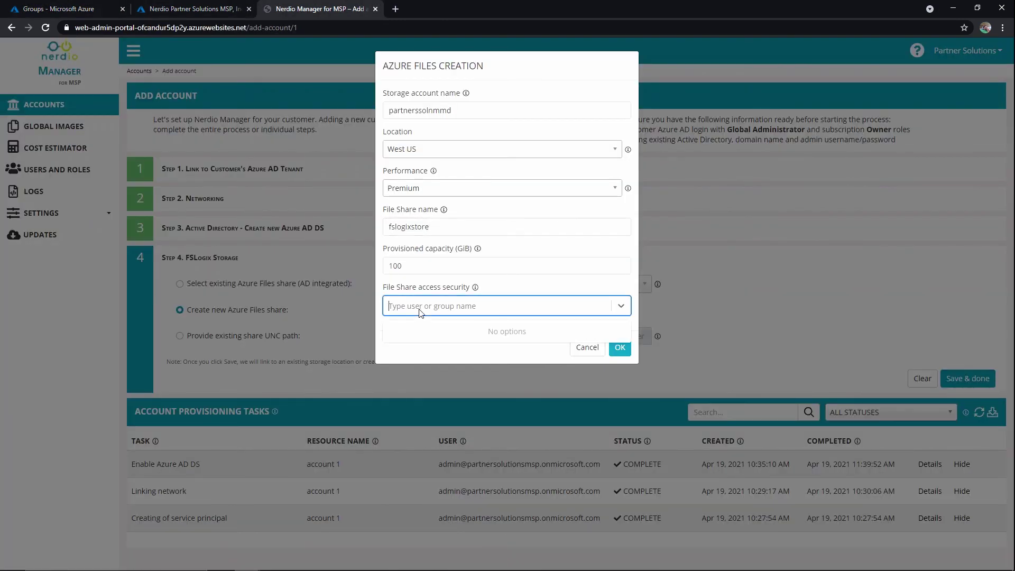
{"action": "type", "text": "azure"}
{"action": "left_click", "coordinate": [411, 330]}
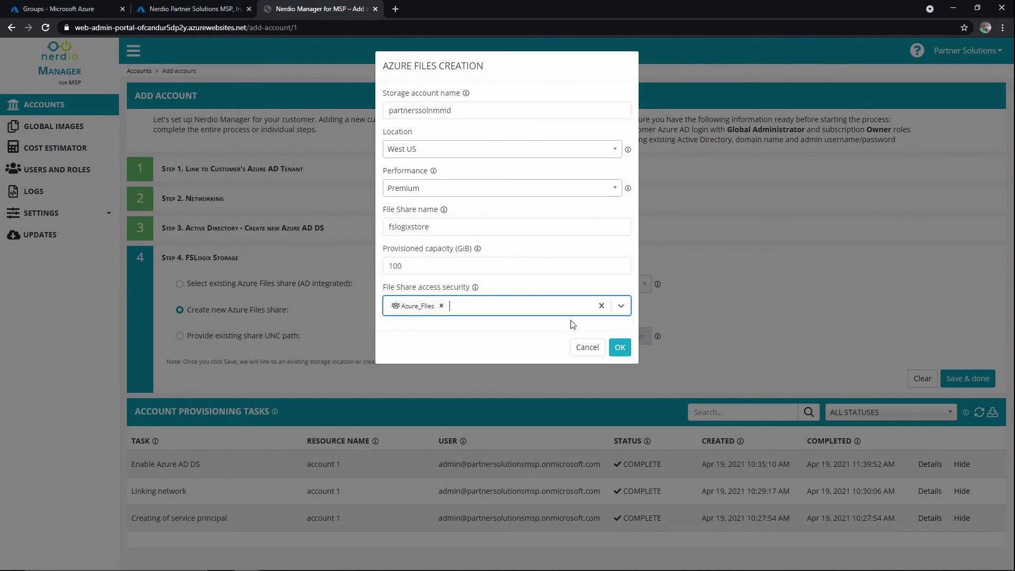
- Confirm the share settings, save the FSLogix storage configuration, and view the file storage task details
{"action": "left_click", "coordinate": [621, 349]}
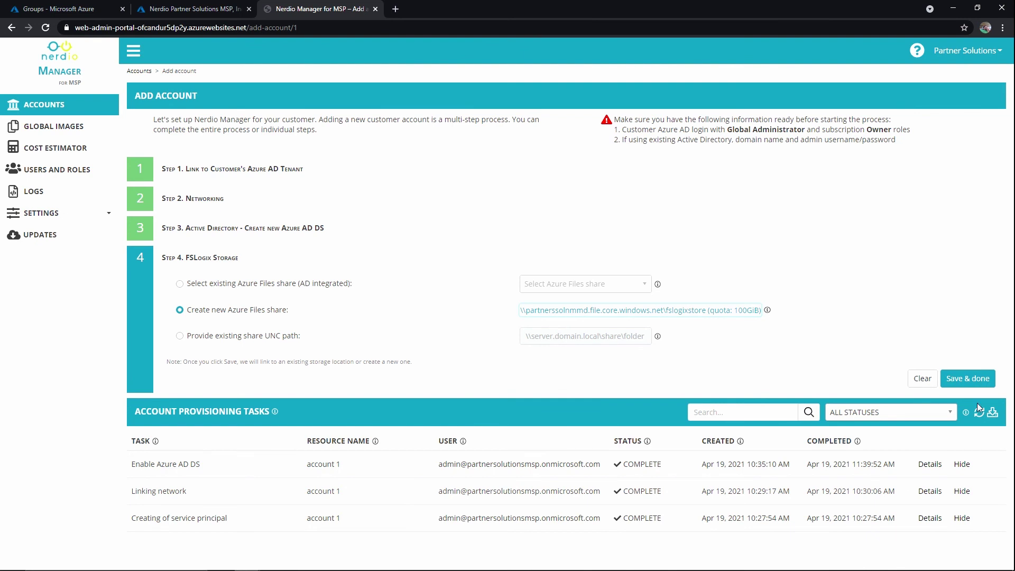
{"action": "left_click", "coordinate": [967, 378]}
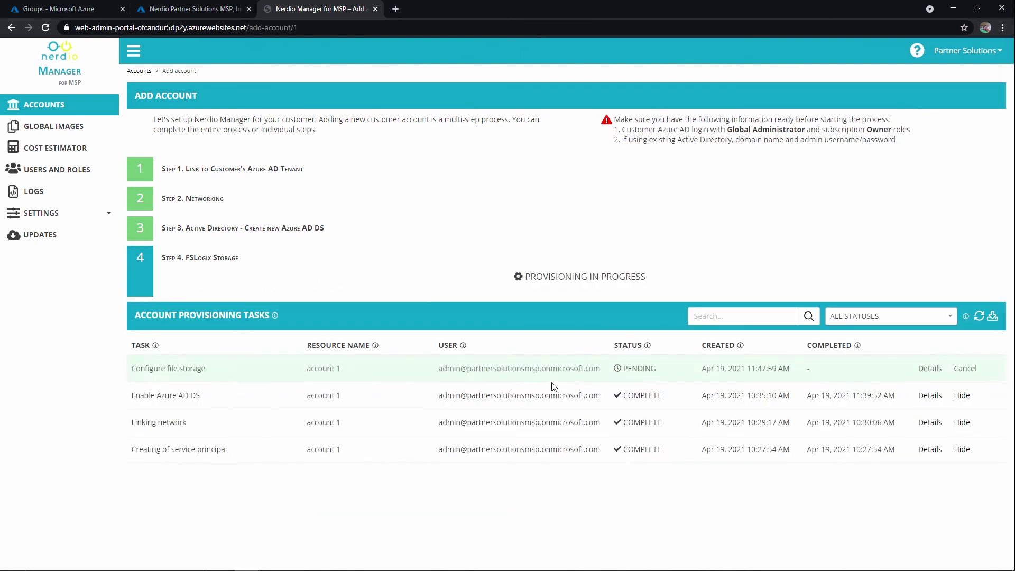
{"action": "left_click", "coordinate": [922, 368]}
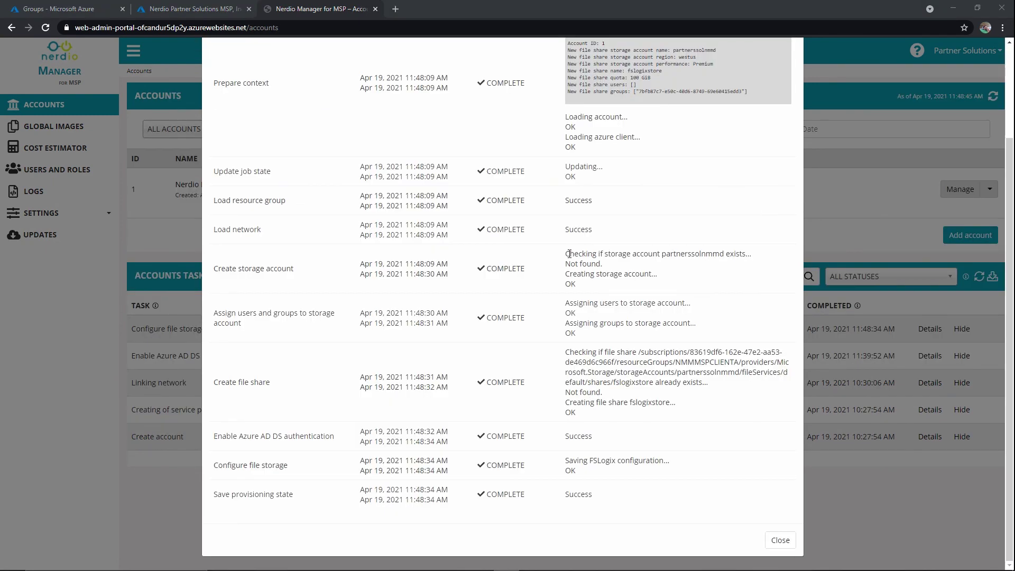
- Check the storage account creation entries in the Configure file storage job log, then close it
{"action": "left_click_drag", "start_coordinate": [566, 253], "coordinate": [736, 278]}
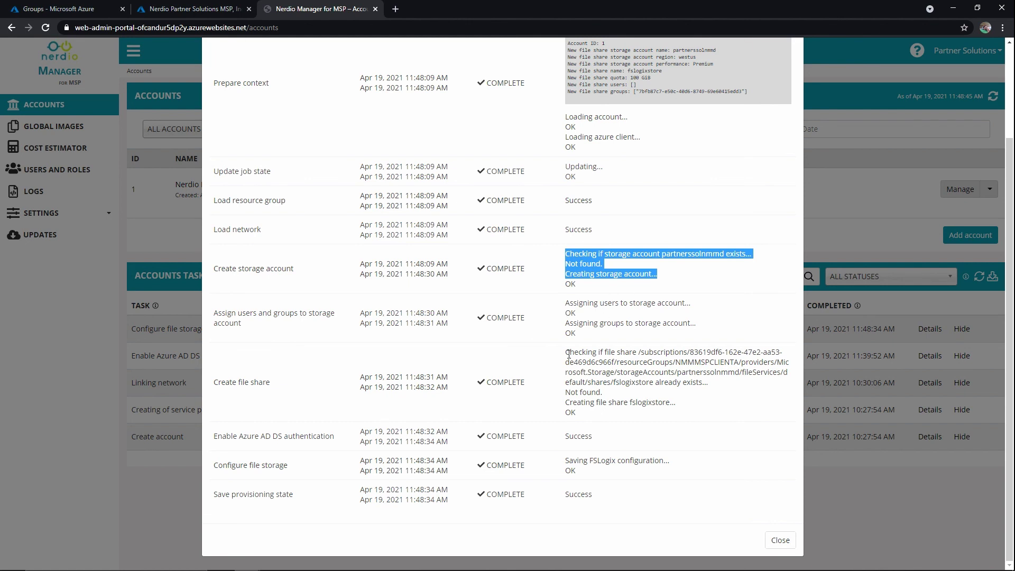
{"action": "left_click", "coordinate": [780, 540]}
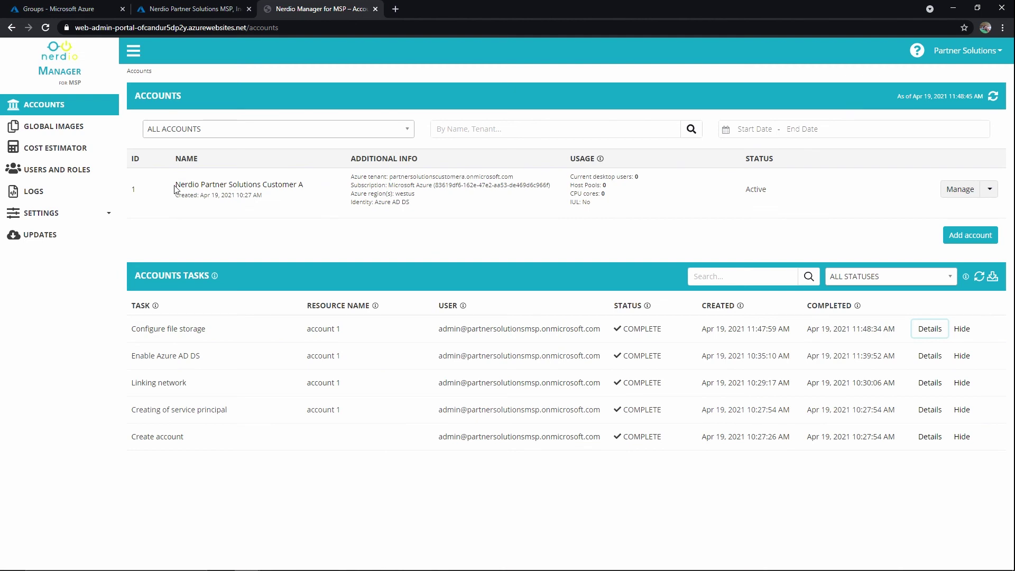